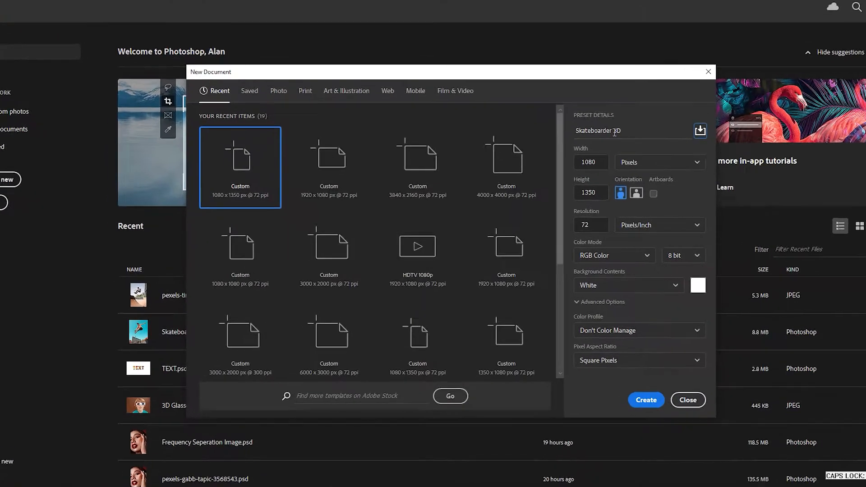
Create the Skateboarder 3D document at 1080 × 1350 pixels, 72 pixels/inch, with a white background
double_click(590, 168)
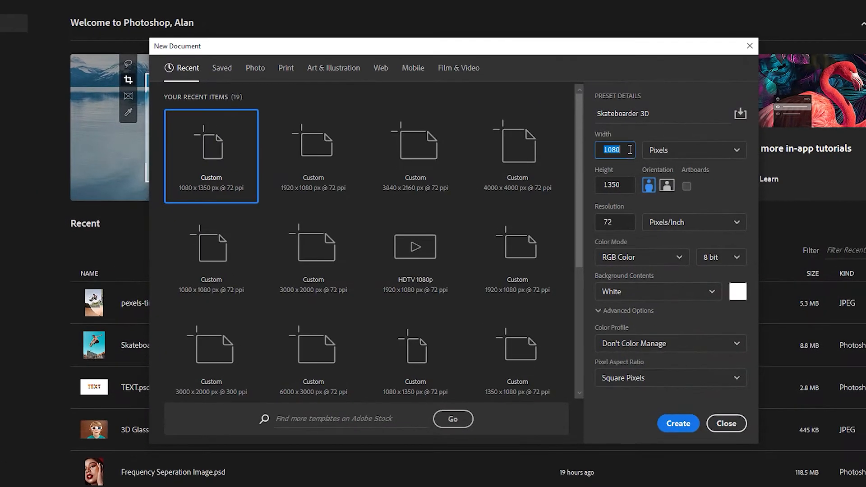
double_click(632, 187)
left_click(678, 423)
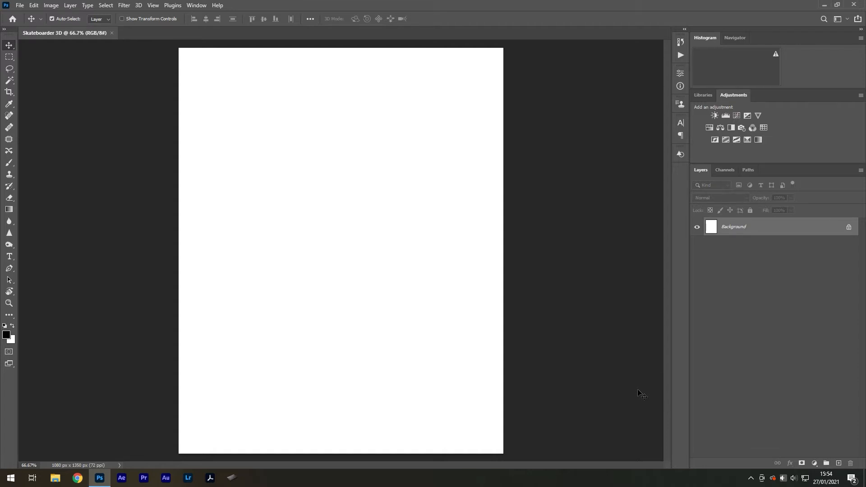
Place the Skateboarder photo in the document and scale and position it to fill the whole canvas
key("alt+Tab")
left_click_drag(608, 180, 296, 230)
left_click_drag(480, 252, 508, 247)
left_click_drag(451, 230, 453, 248)
key("Return")
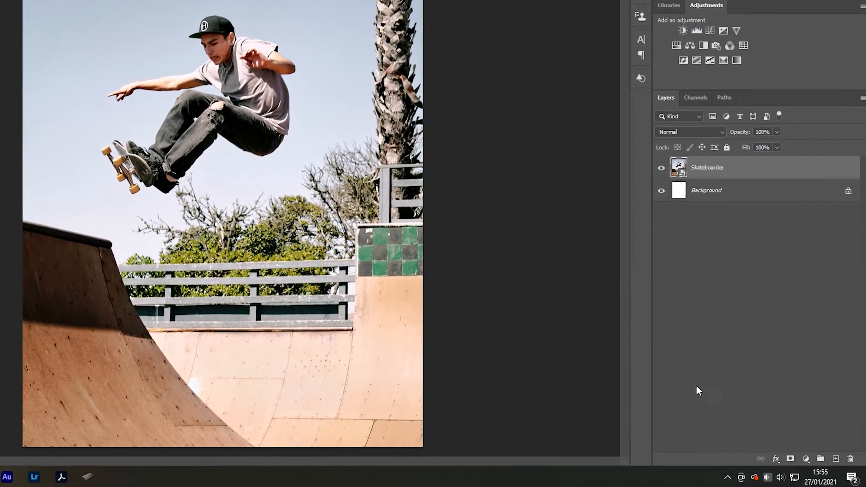
Add a new layer above the Skateboarder photo and name it DEPTH BG
left_click(835, 459)
double_click(697, 162)
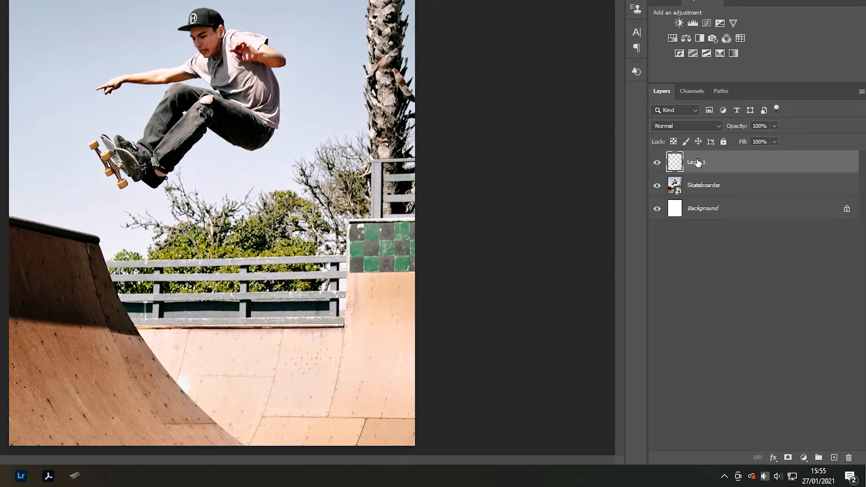
key("Caps_Lock")
type("DEPTH BG")
key("Return")
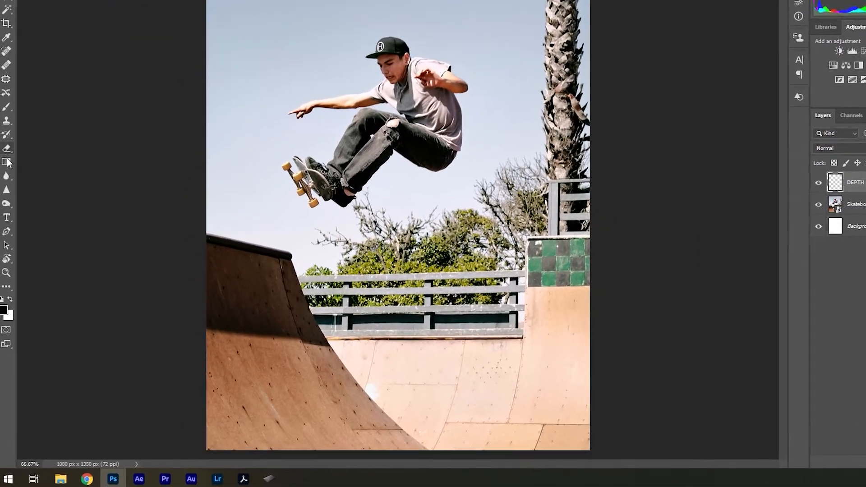
Fill the DEPTH BG layer with a vertical linear gradient from black at the top to white at the bottom, using the first Basics preset
left_click(7, 162)
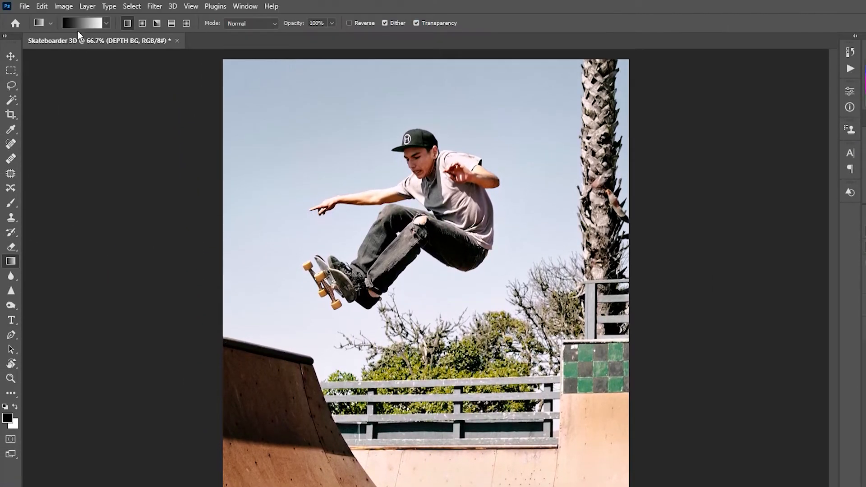
left_click(84, 23)
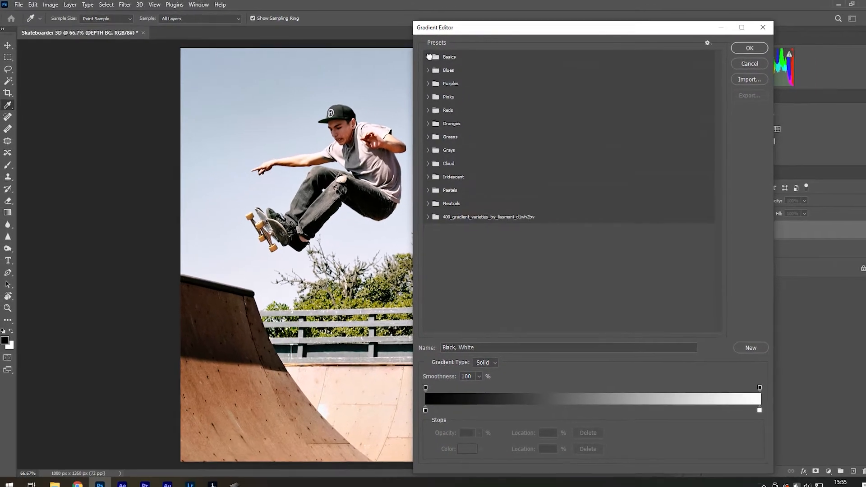
left_click(429, 56)
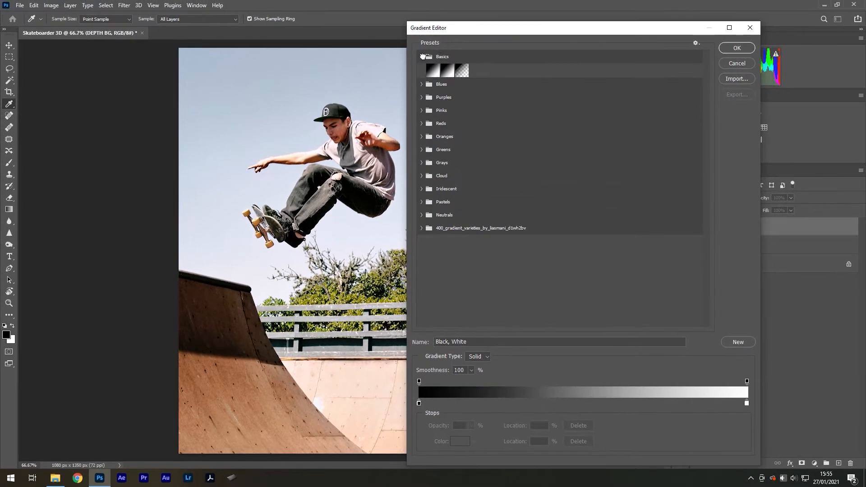
left_click(432, 71)
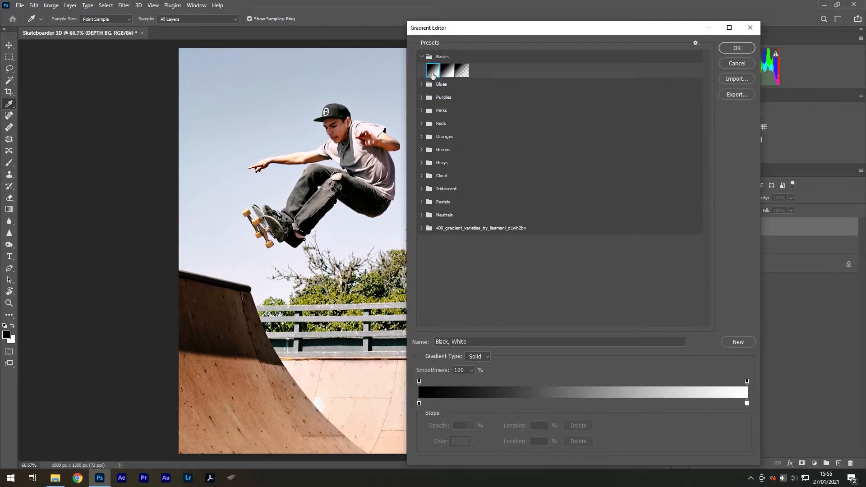
left_click(736, 47)
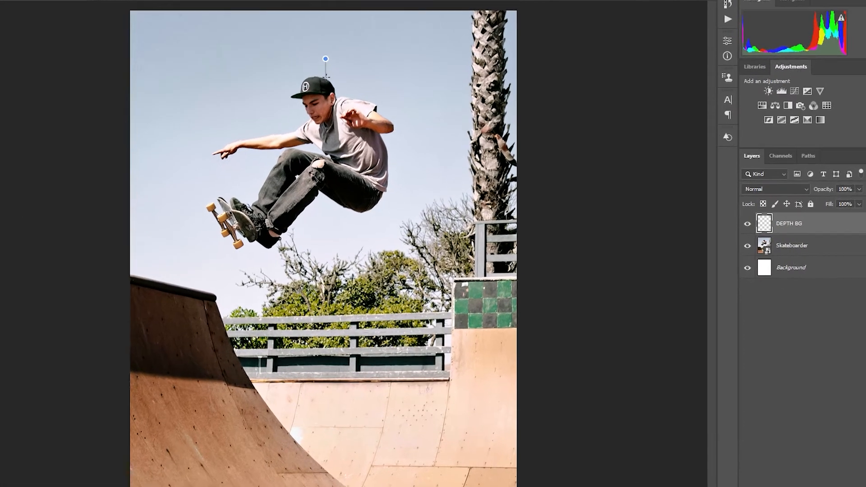
left_click_drag(326, 77, 321, 486)
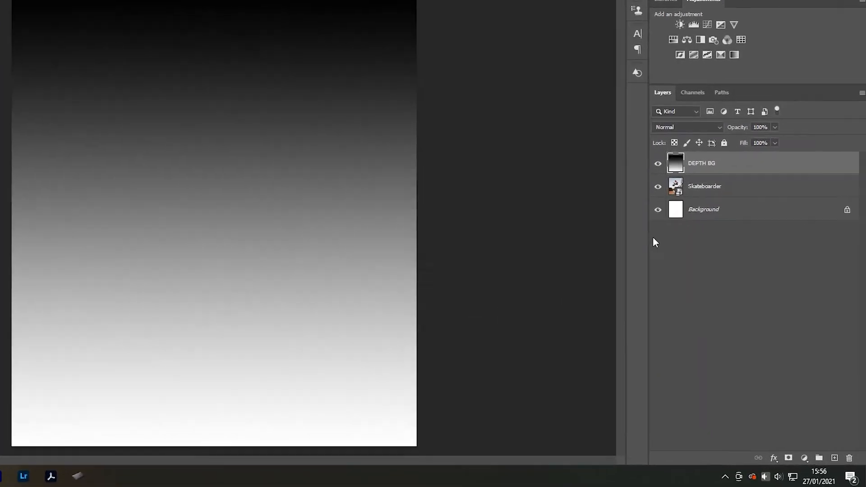
Convert the Background into a regular layer and, with the two layers above hidden, fill it with black using the Paint Bucket
double_click(708, 207)
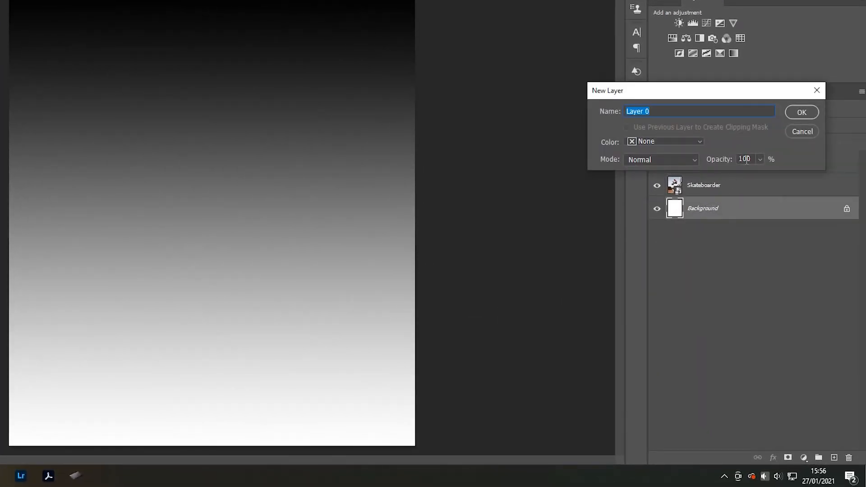
left_click(803, 110)
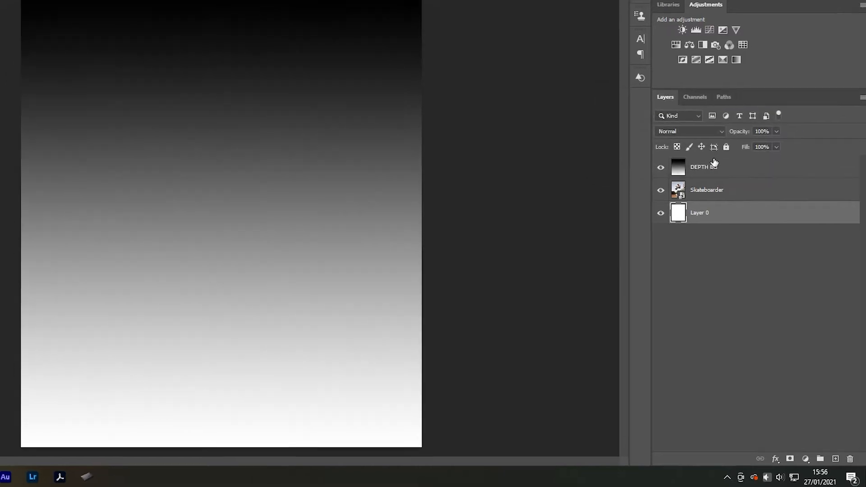
left_click(661, 167)
left_click(661, 190)
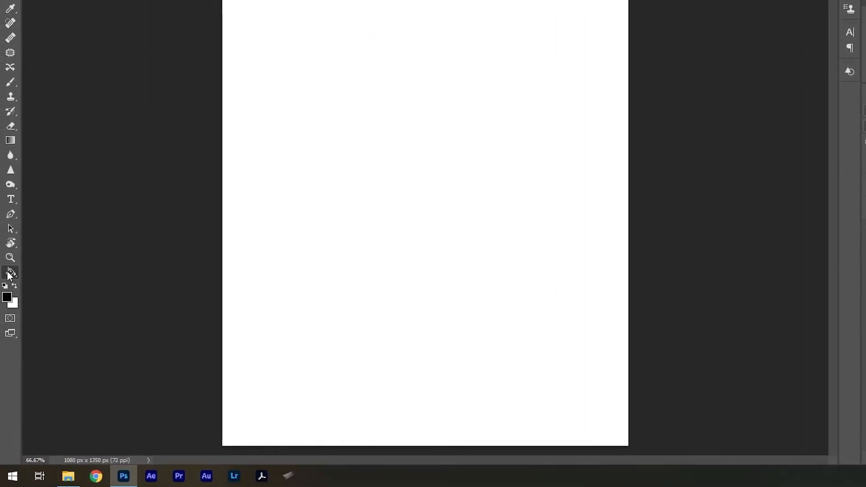
left_click(10, 273)
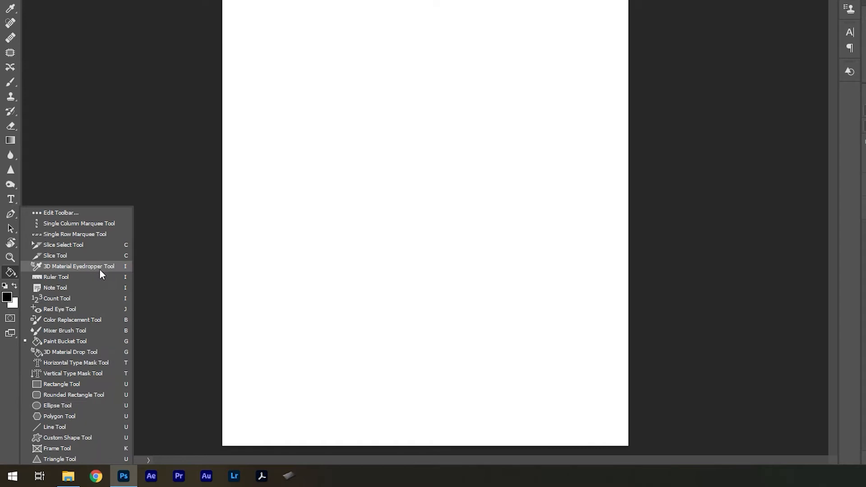
left_click(85, 341)
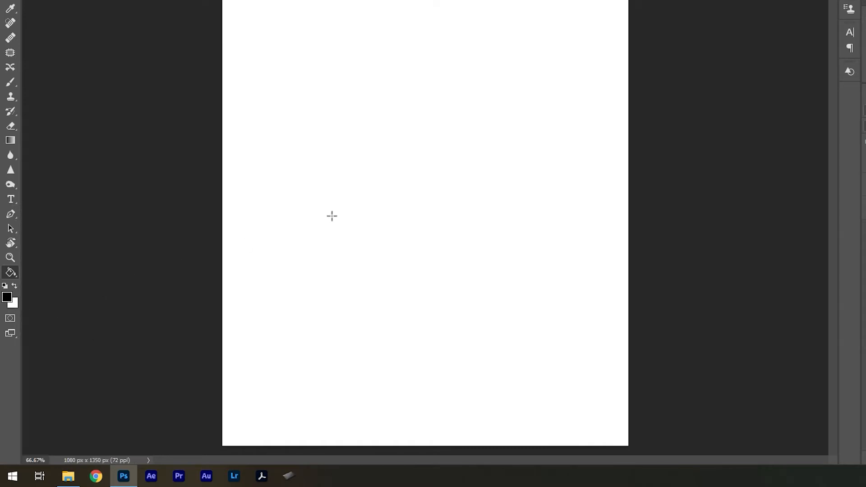
left_click(397, 198)
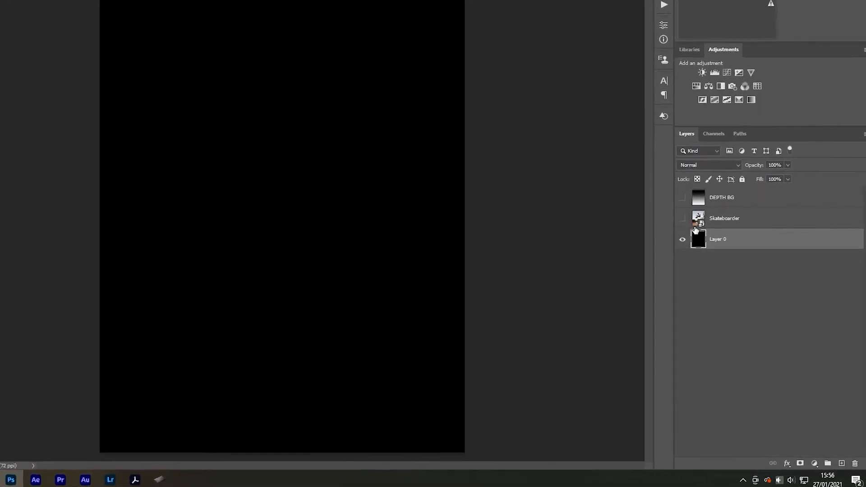
Show the Skateboarder layer again and set its opacity to 60%
left_click(682, 219)
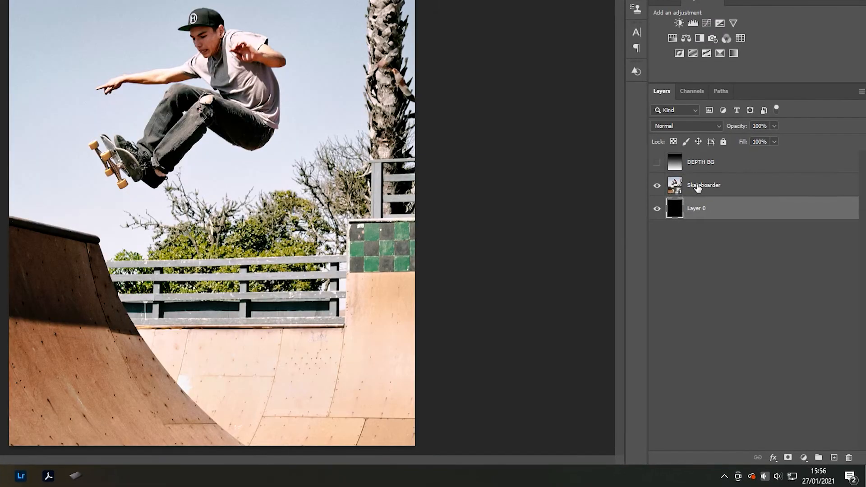
left_click(720, 221)
left_click_drag(775, 125, 754, 141)
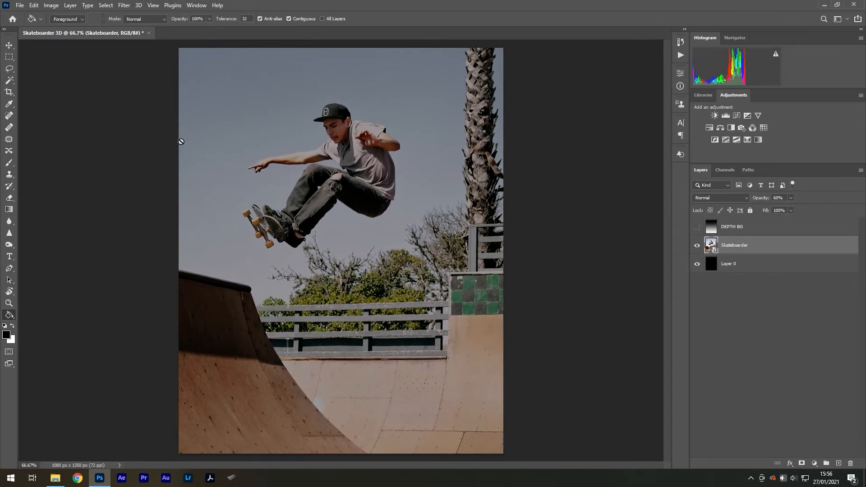
Select the skateboarder automatically with the Quick Selection tool's Select Subject option
left_click(9, 80)
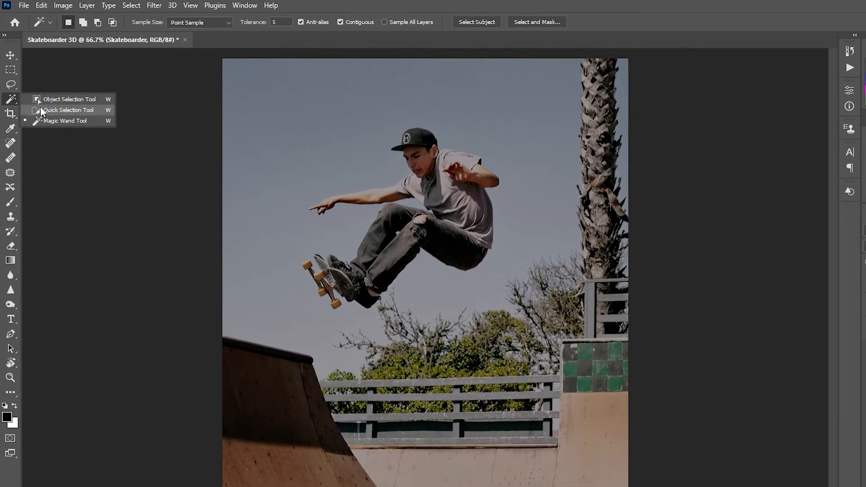
left_click(63, 110)
left_click(315, 23)
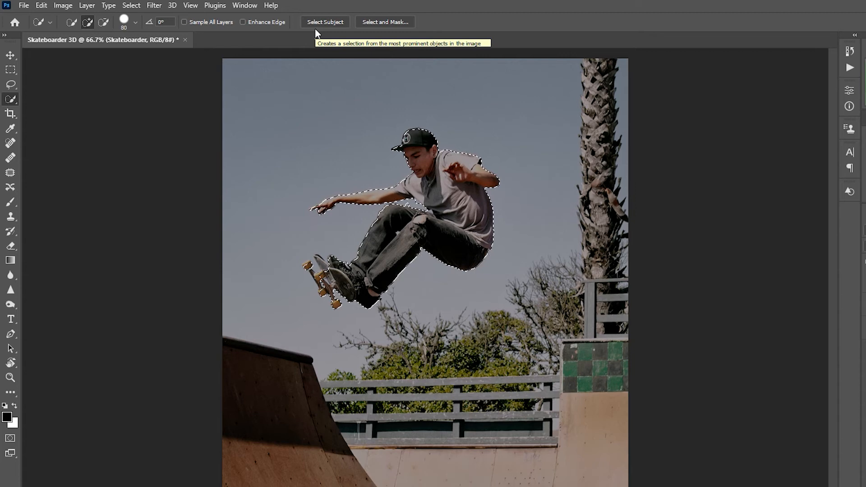
Refine the skateboarder's selection around the shoes, skateboard and wheels with the Quick Selection brush
key("z")
mouse_move(341, 217)
left_mouse_down()
mouse_move(370, 218)
mouse_move(381, 239)
left_mouse_up()
key("w")
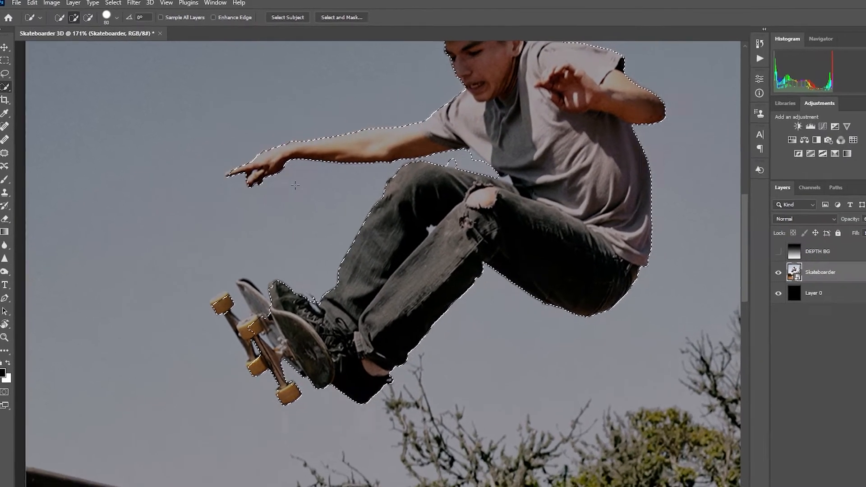
left_click_drag(324, 216, 297, 218)
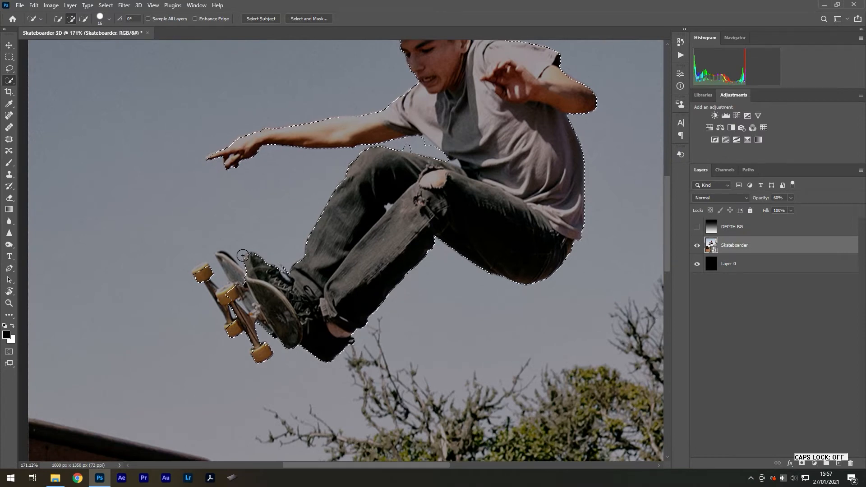
left_click_drag(221, 293, 237, 293)
left_click_drag(225, 246, 246, 271)
mouse_move(221, 303)
left_mouse_down()
mouse_move(239, 327)
mouse_move(189, 255)
mouse_move(232, 253)
mouse_move(251, 270)
left_mouse_up()
left_click_drag(199, 93, 223, 86)
left_click_drag(223, 86, 248, 230)
key("ctrl+0")
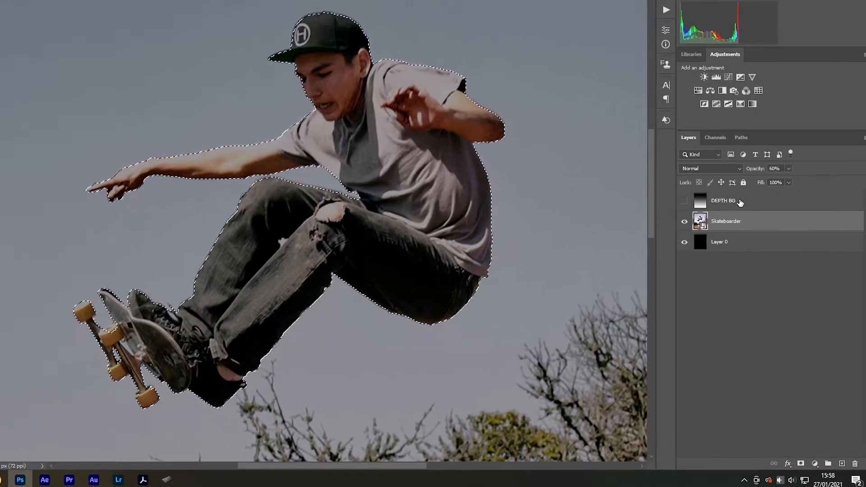
Show the DEPTH BG layer and add a new layer above it named SUBJECT 1, keeping the skateboarder selection active
left_click(746, 228)
left_click(660, 166)
left_click(834, 457)
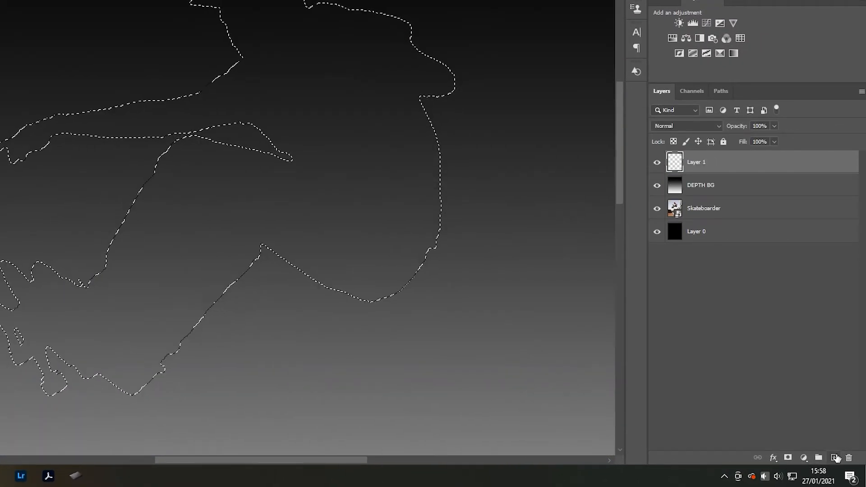
double_click(701, 162)
key("Caps_Lock")
type("SUBJECT 1")
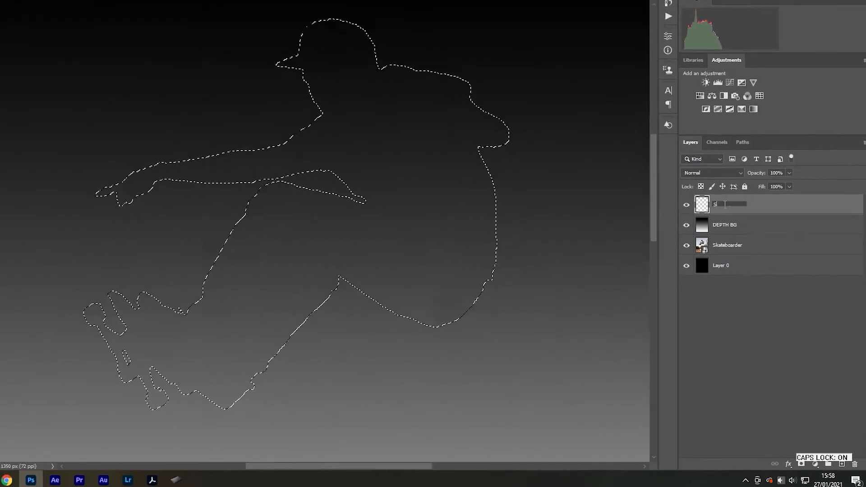
key("Return")
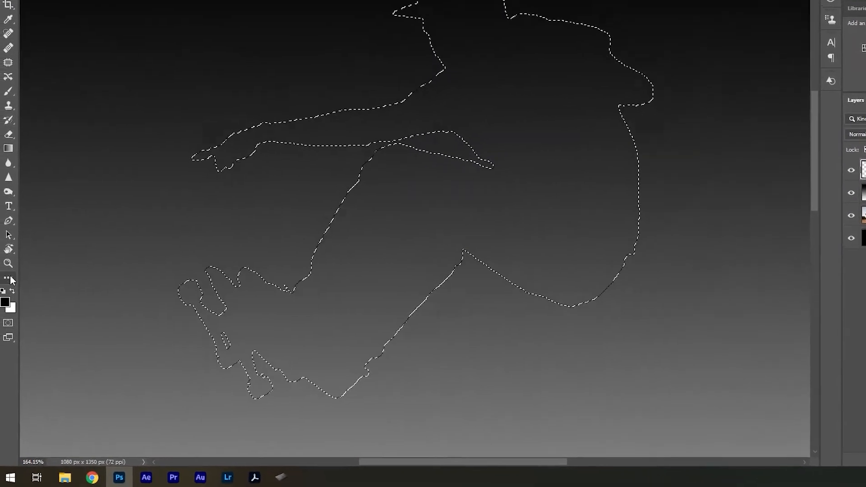
Fill the skateboarder selection with white on the SUBJECT 1 layer using the Paint Bucket, and deselect it
left_click(5, 302)
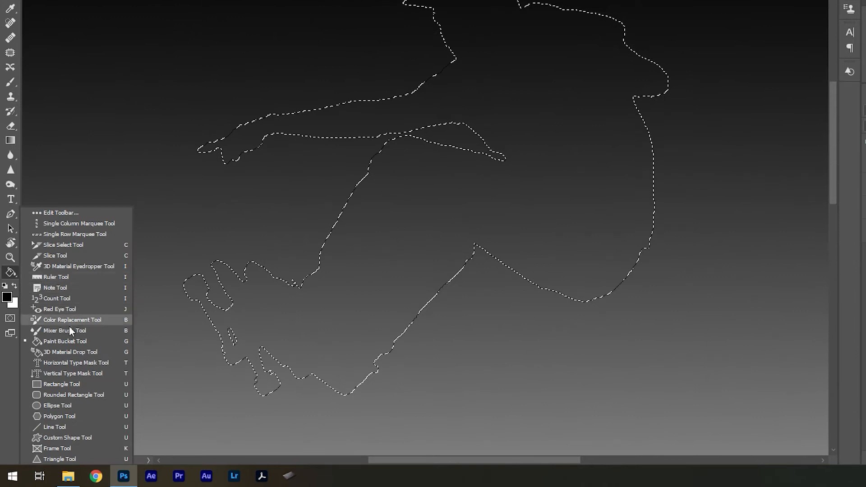
left_click(67, 343)
left_click(15, 286)
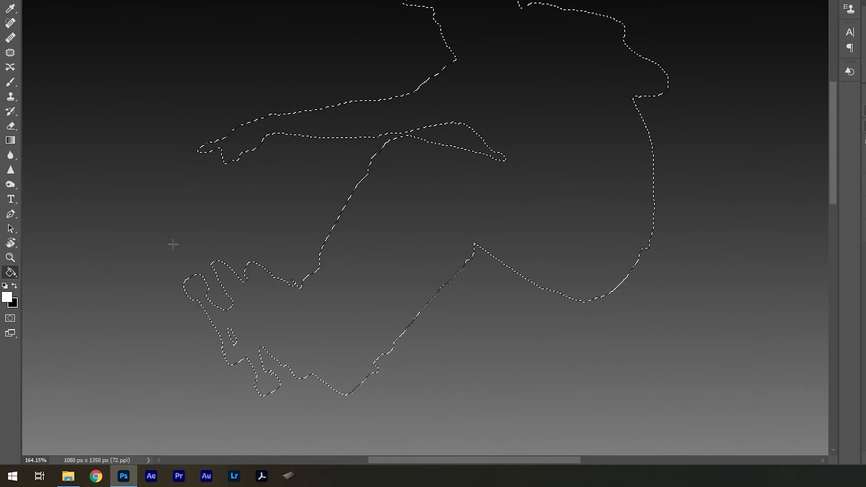
left_click(482, 209)
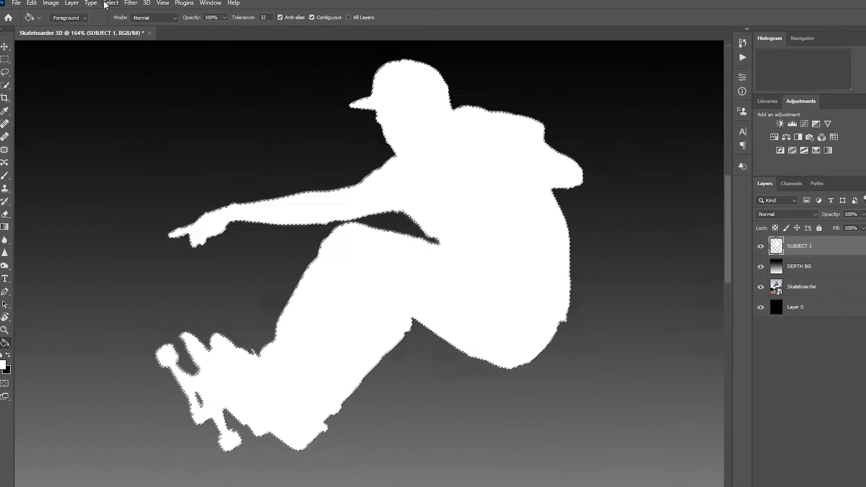
left_click(105, 5)
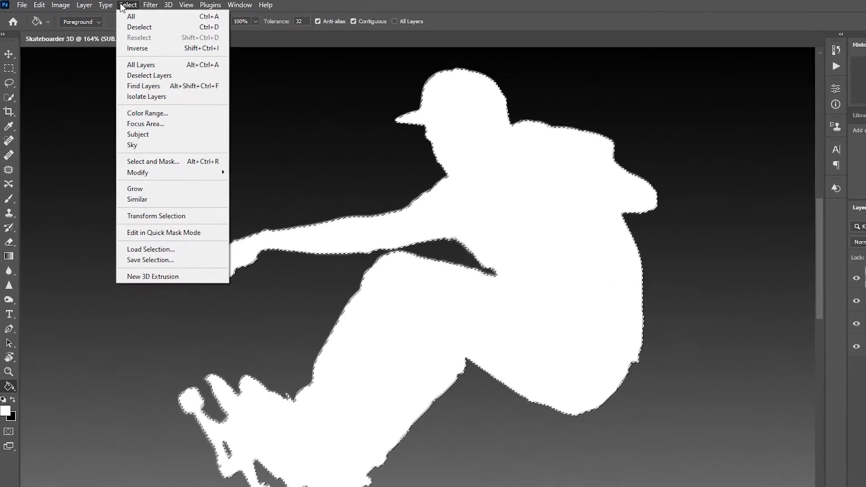
left_click(142, 28)
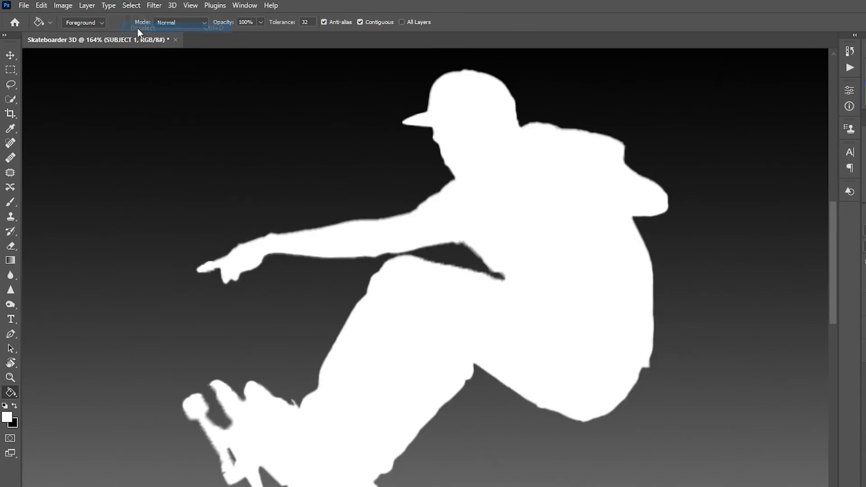
key("ctrl+0")
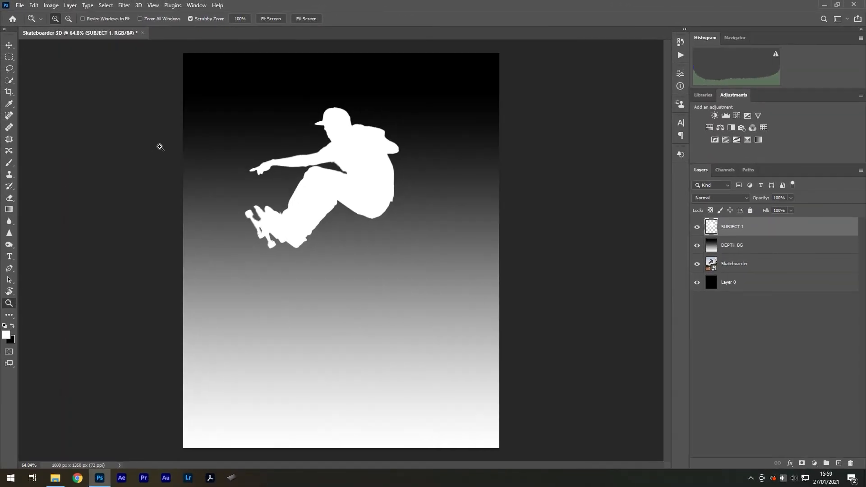
key("g")
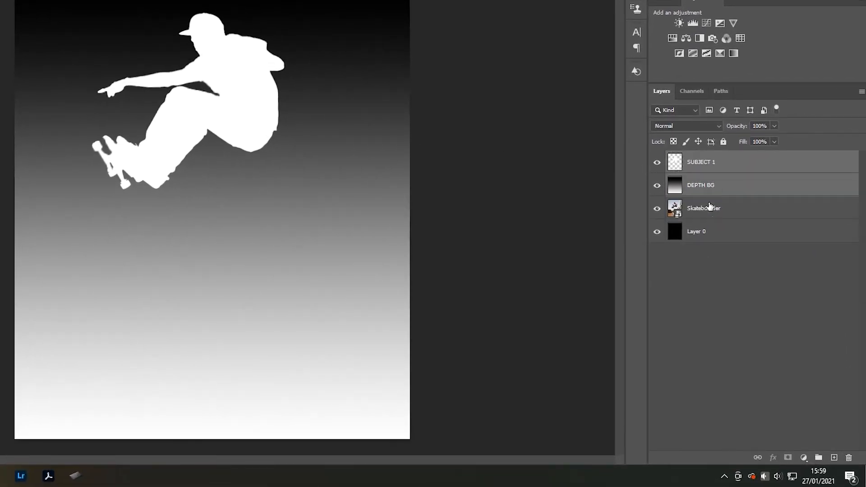
Group the SUBJECT 1 and DEPTH BG layers and name the group DEPTH MAP
left_click(819, 457)
double_click(688, 159)
key("Caps_Lock")
type("DEPTH MAP")
key("Return")
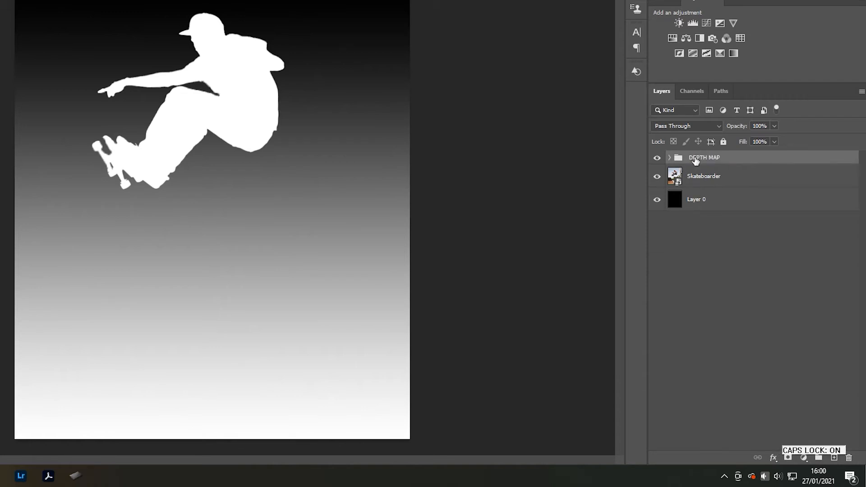
Hide the DEPTH MAP group, select the Skateboarder layer, and save the visible photo to the Desktop as Skate.png in PNG format
left_click(658, 159)
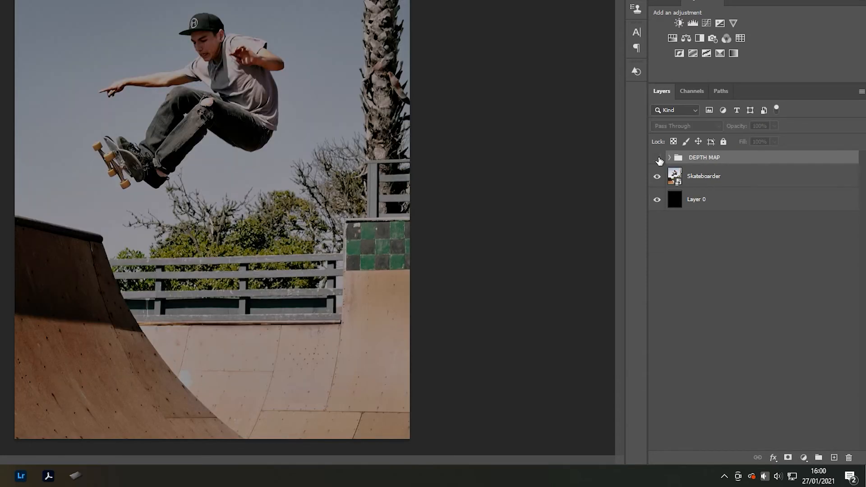
left_click(745, 177)
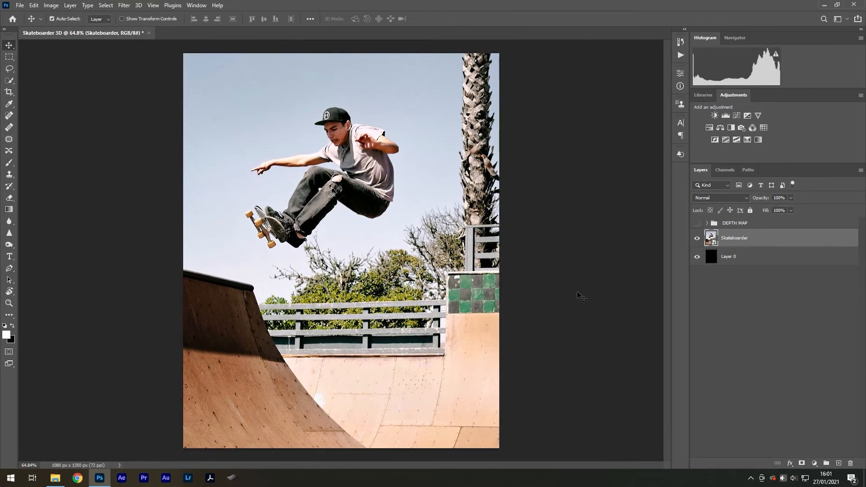
left_click(18, 6)
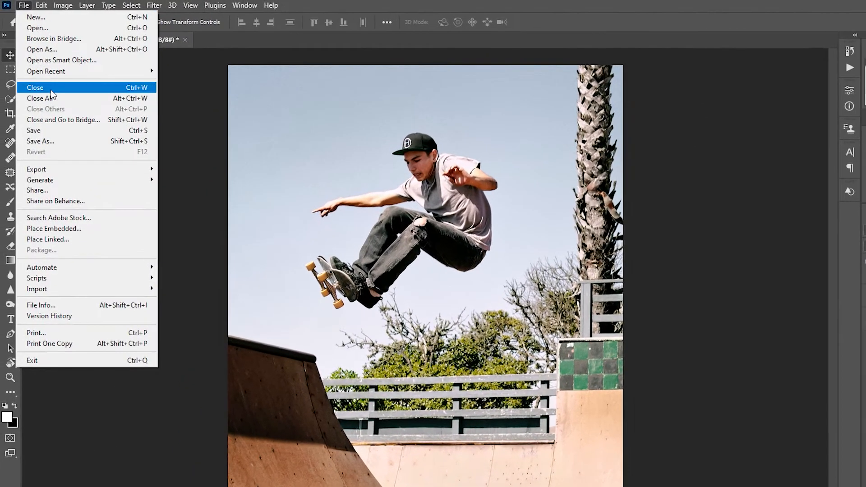
left_click(62, 141)
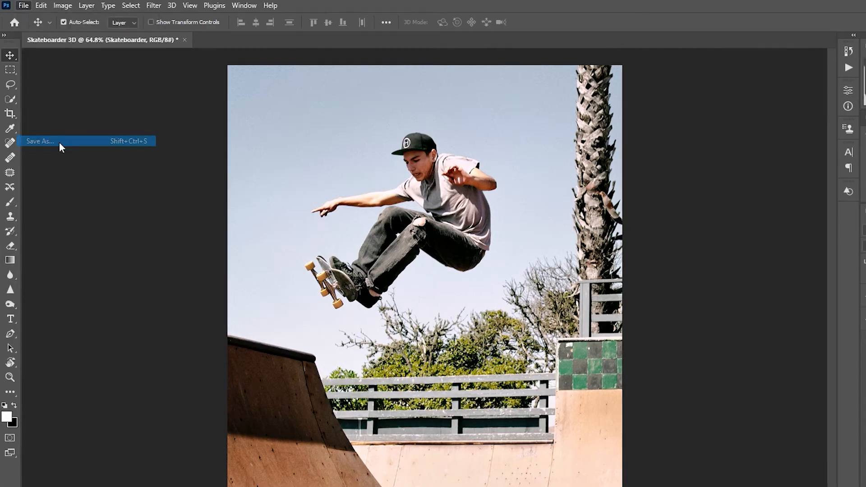
type("S")
type("kj")
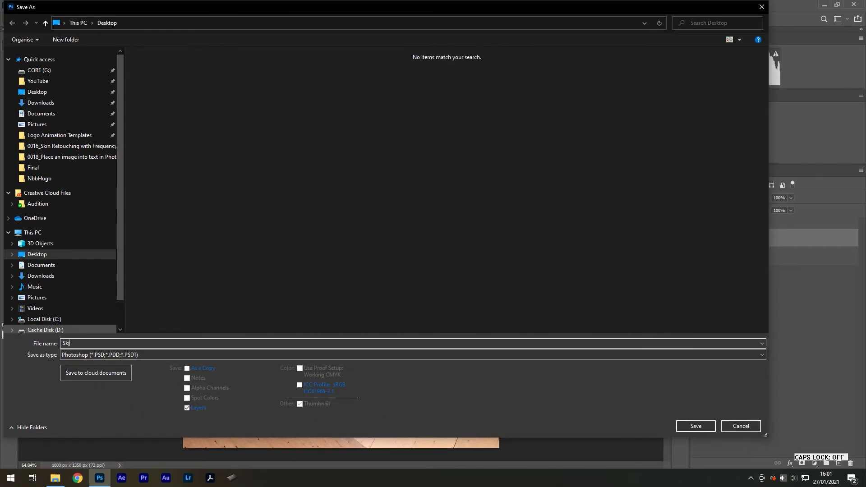
type("ate")
left_click(136, 356)
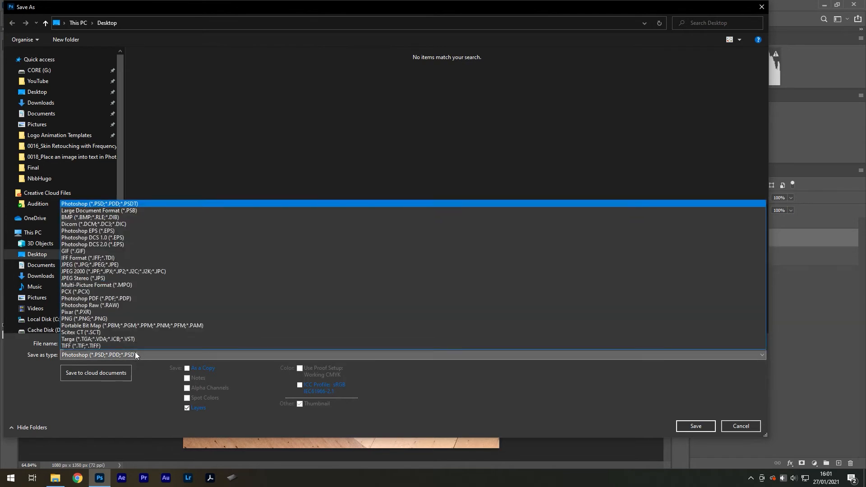
left_click(99, 319)
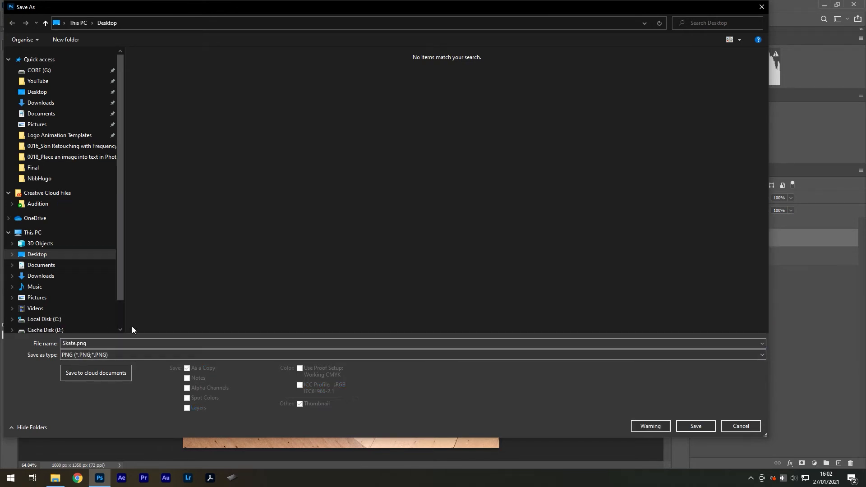
left_click(684, 424)
left_click(544, 149)
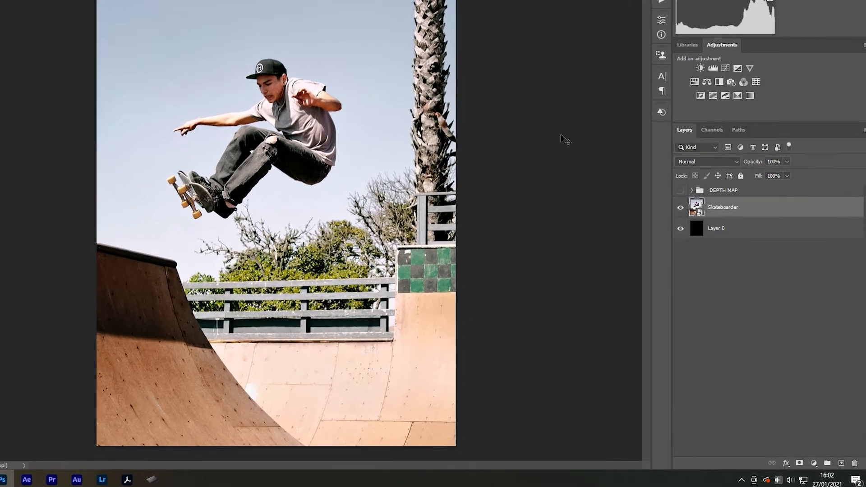
Show the DEPTH MAP group and save the depth map to the Desktop as Skate_depth.png in PNG format
left_click(657, 158)
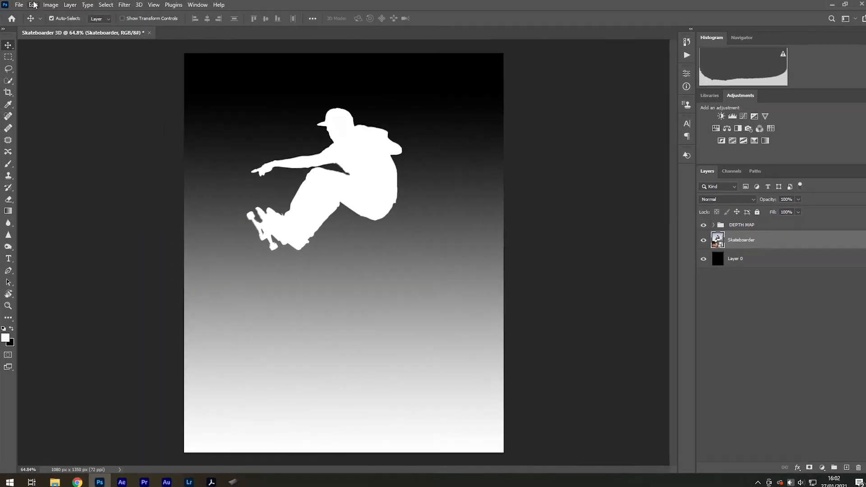
left_click(19, 4)
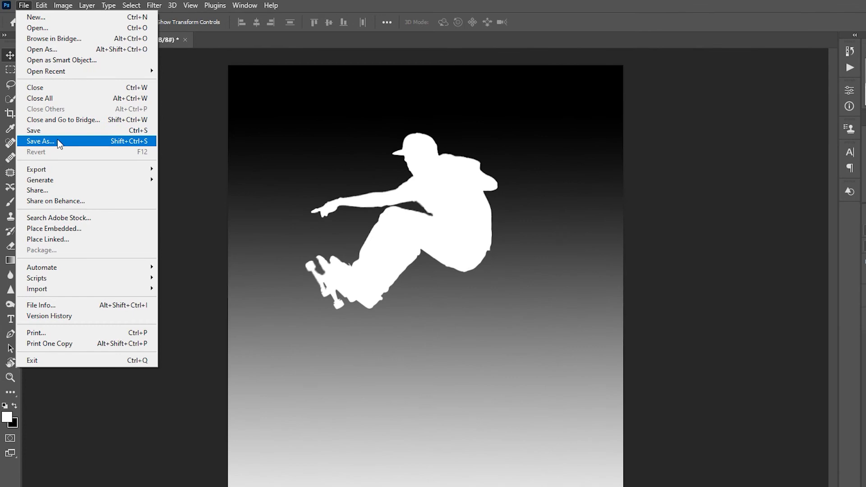
left_click(58, 140)
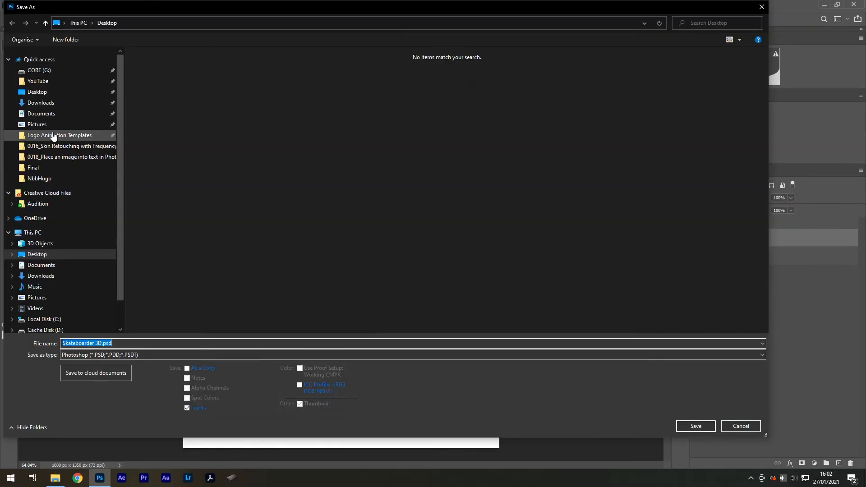
type("Skate_")
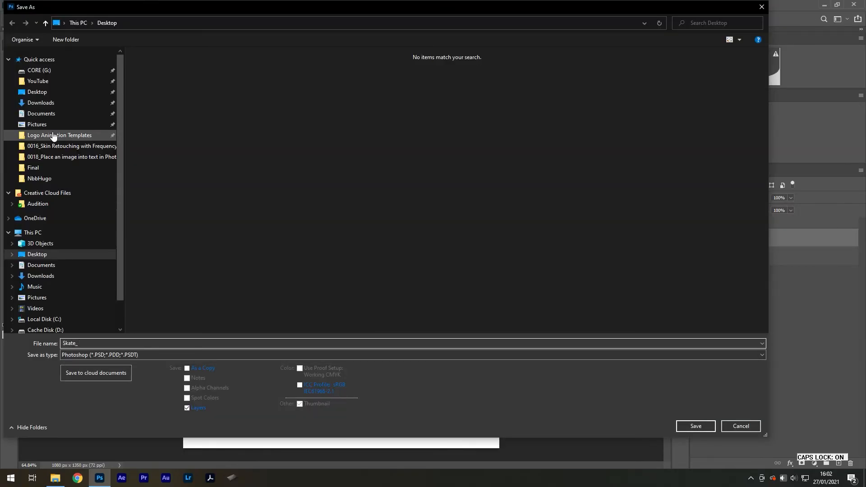
key("Caps_Lock")
type("depth")
left_click(123, 354)
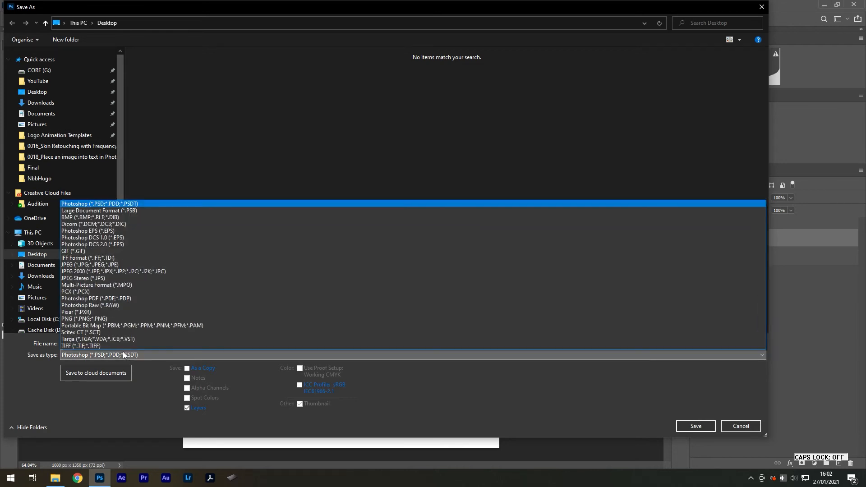
left_click(120, 318)
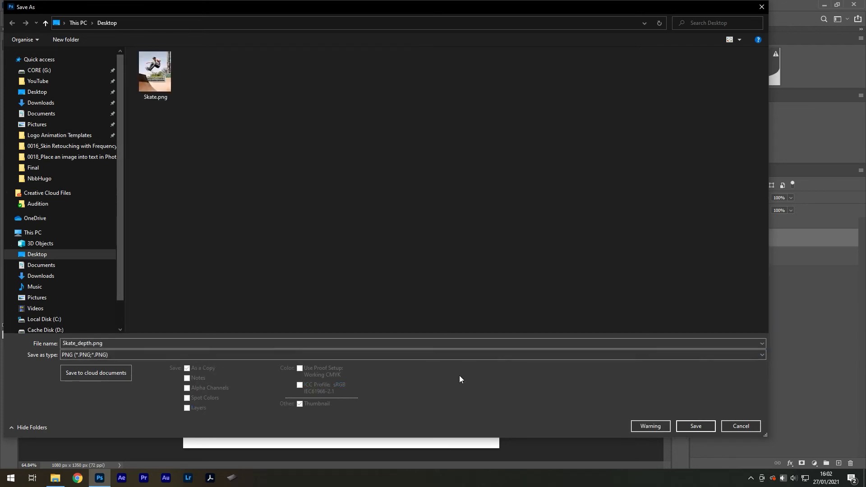
left_click(695, 424)
left_click(560, 145)
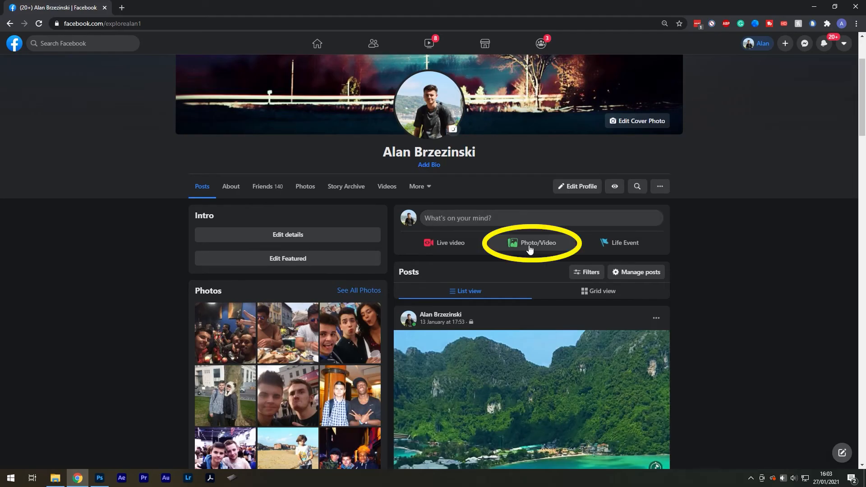
Switch to Facebook in Chrome and add Skate.png and Skate_depth.png from the Desktop together to a new photo post
left_click_drag(100, 107, 149, 87)
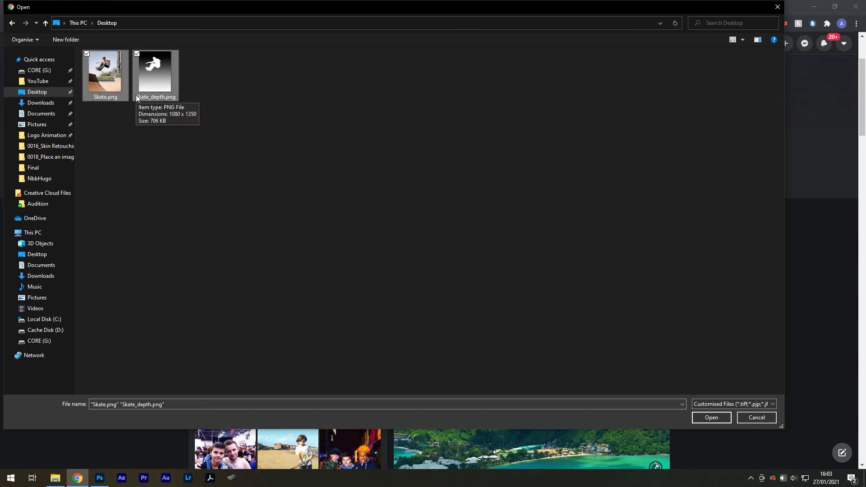
left_click(703, 418)
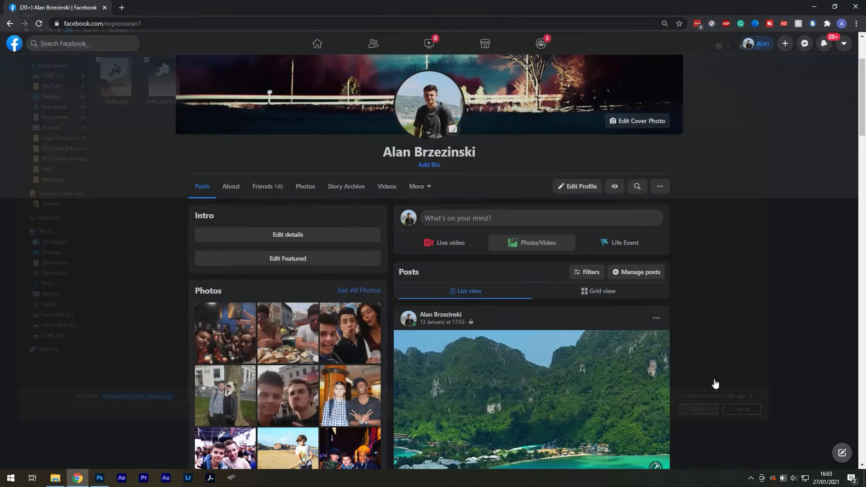